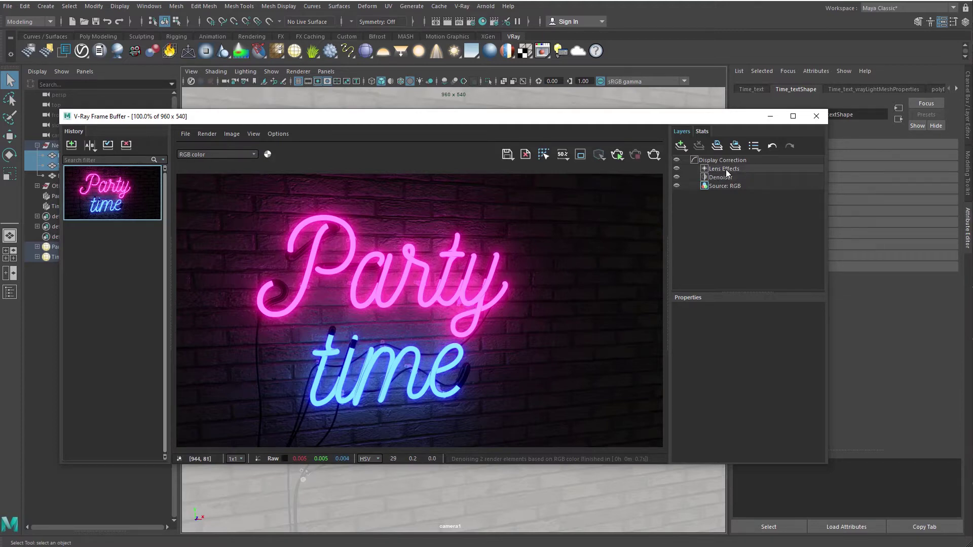
Step: Hide the Lens Effects layer to compare the neon render without bloom, then show it again
click(676, 168)
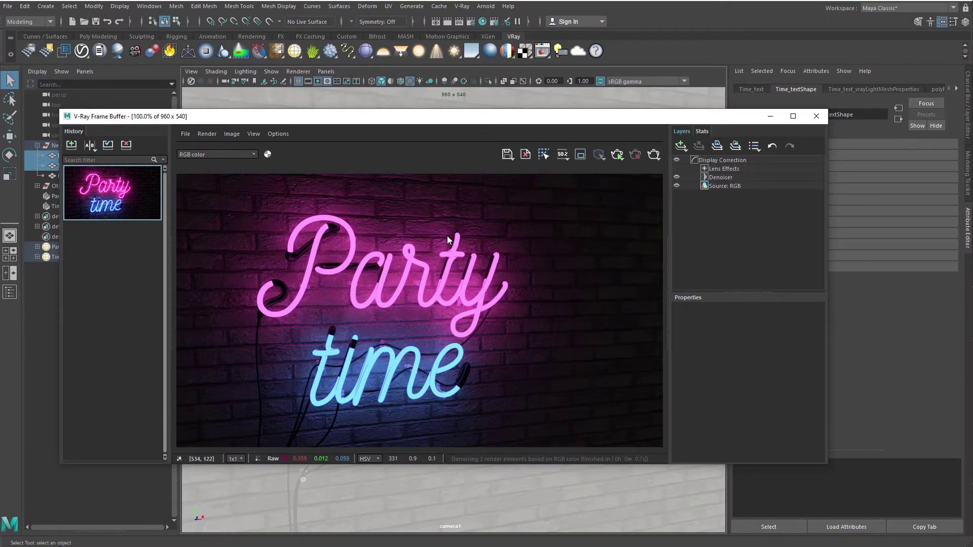
click(677, 167)
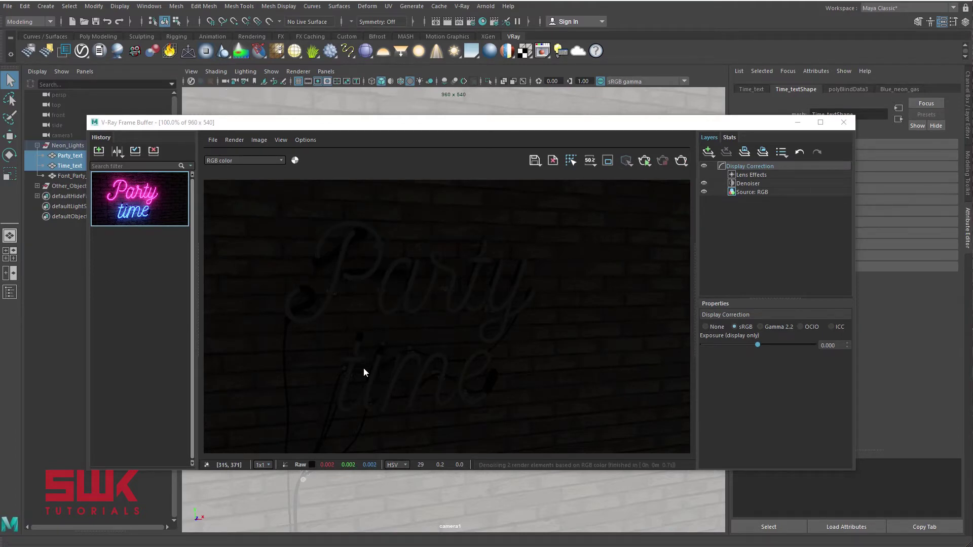
mouse_move(173, 214)
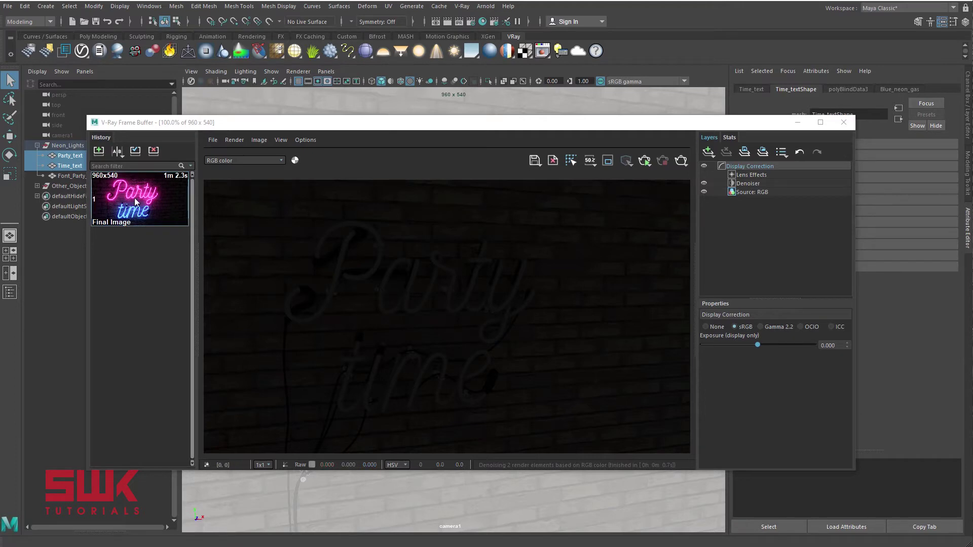
drag(292, 124, 347, 157)
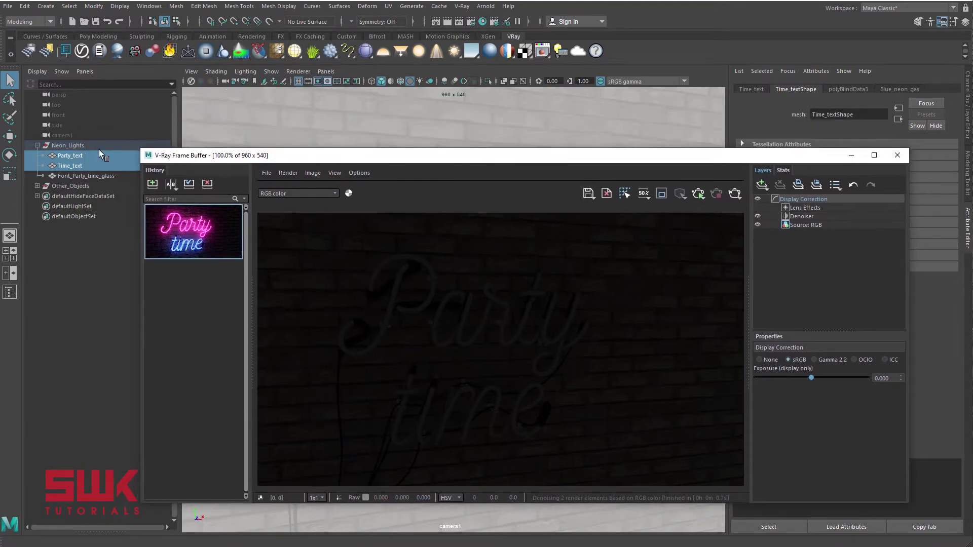
click(55, 156)
drag(245, 163, 122, 479)
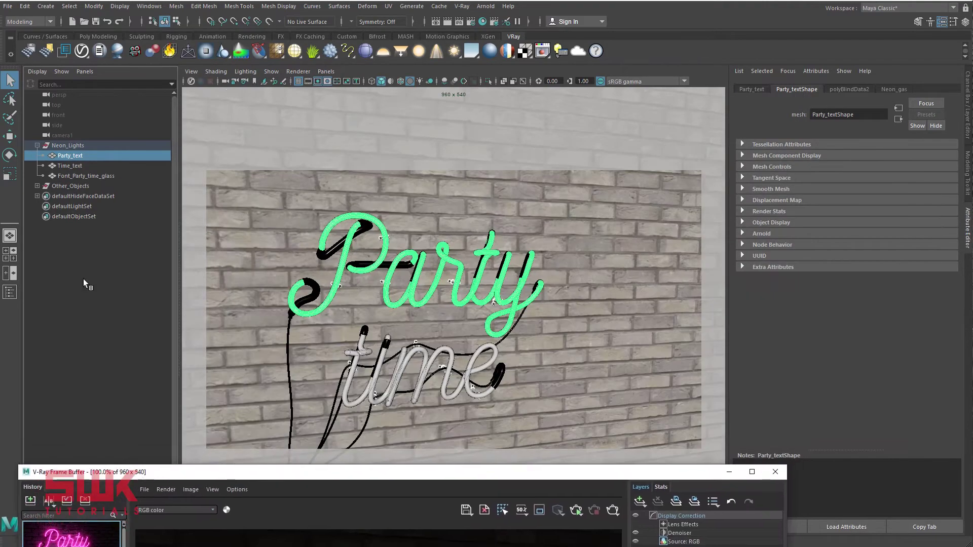
ctrl+click(73, 166)
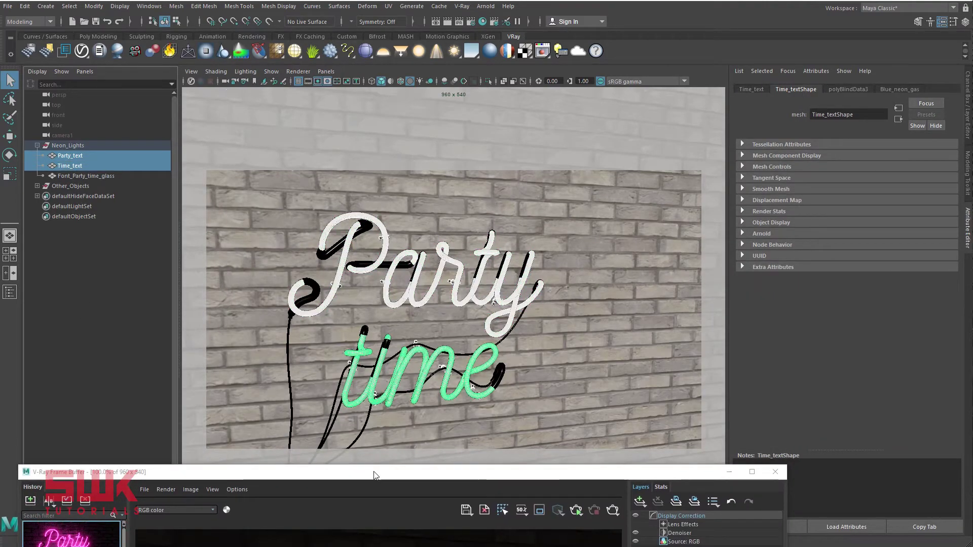
drag(375, 474, 521, 180)
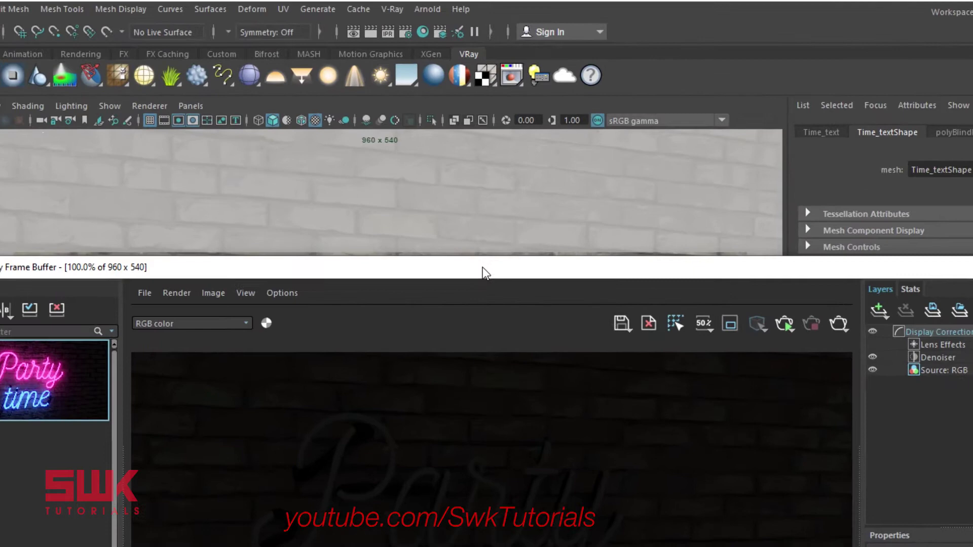
click(391, 9)
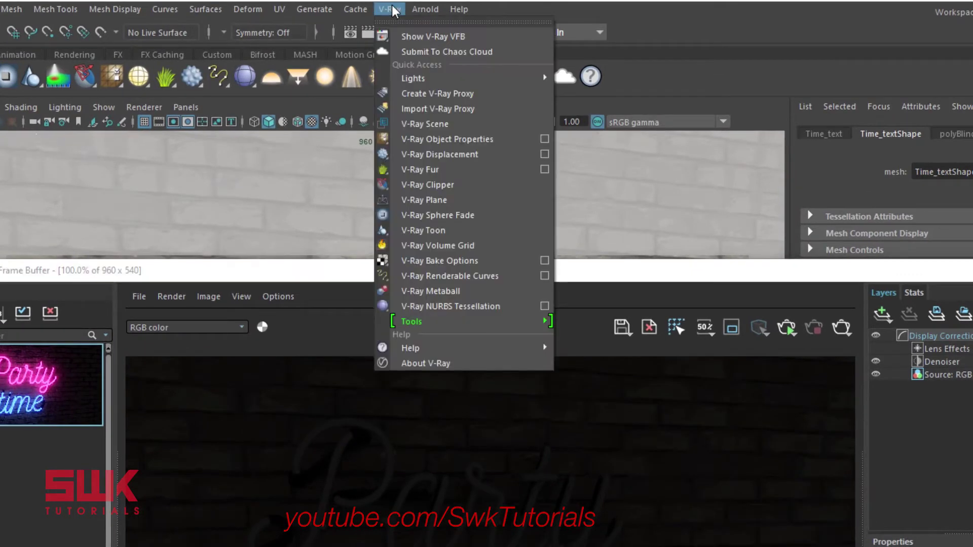
mouse_move(428, 78)
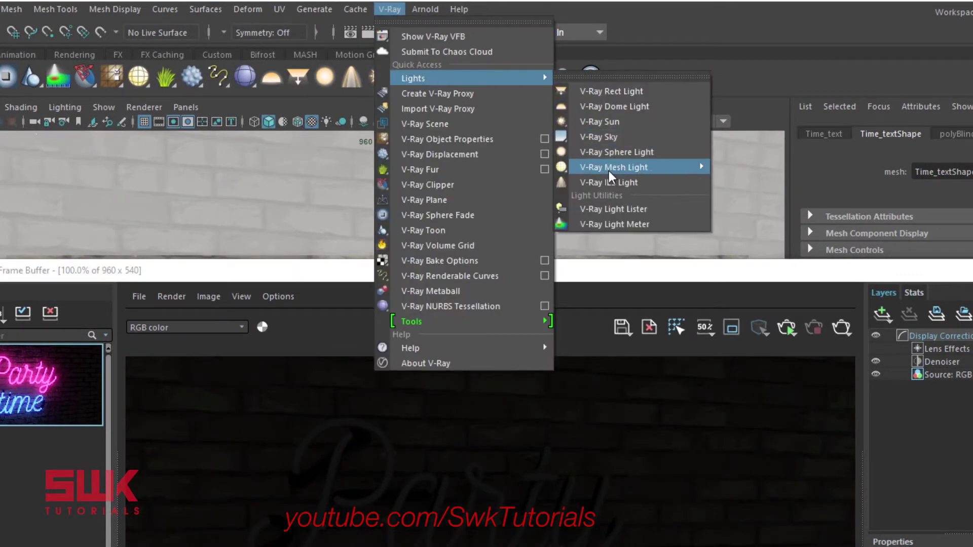
mouse_move(612, 172)
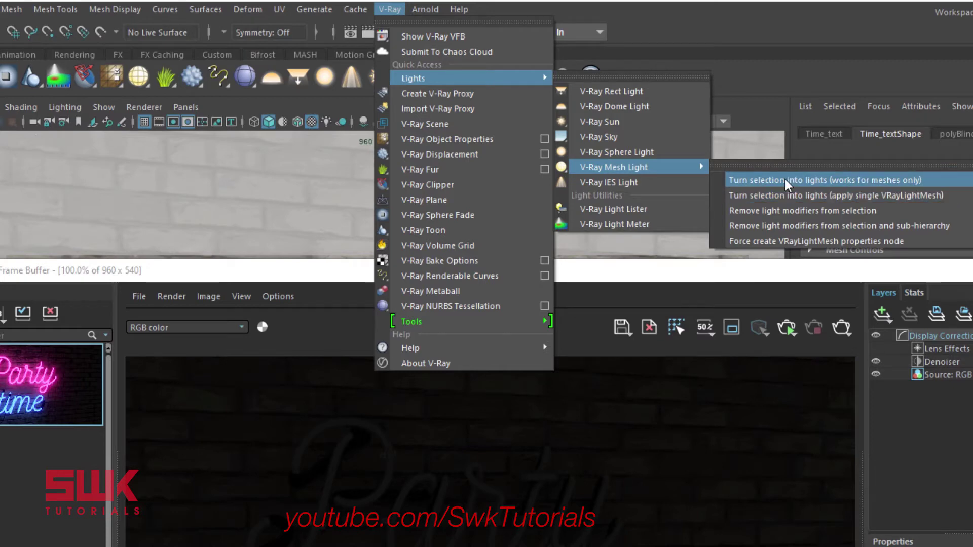
click(177, 77)
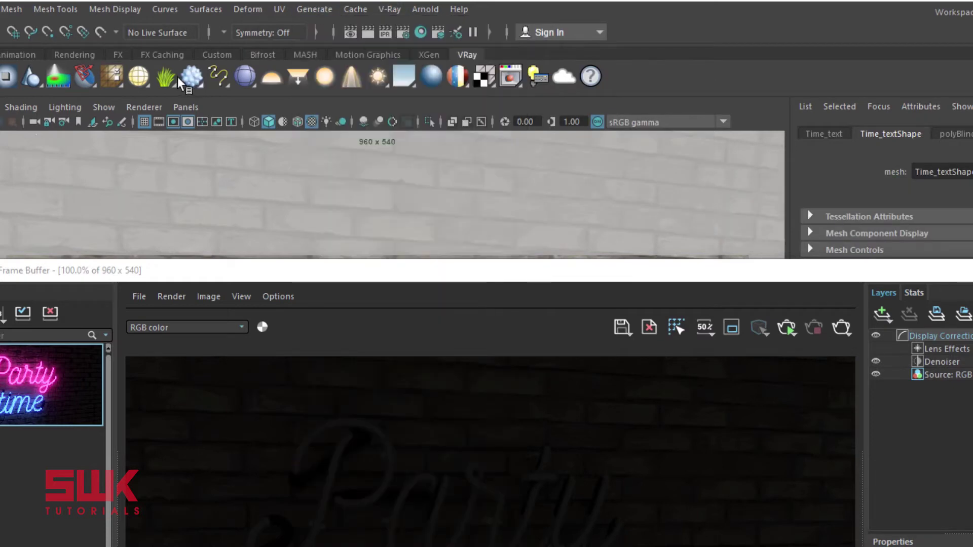
Step: Turn both text meshes into one shared VRayLightMesh with 'apply single VRayLightMesh'
right_click(140, 79)
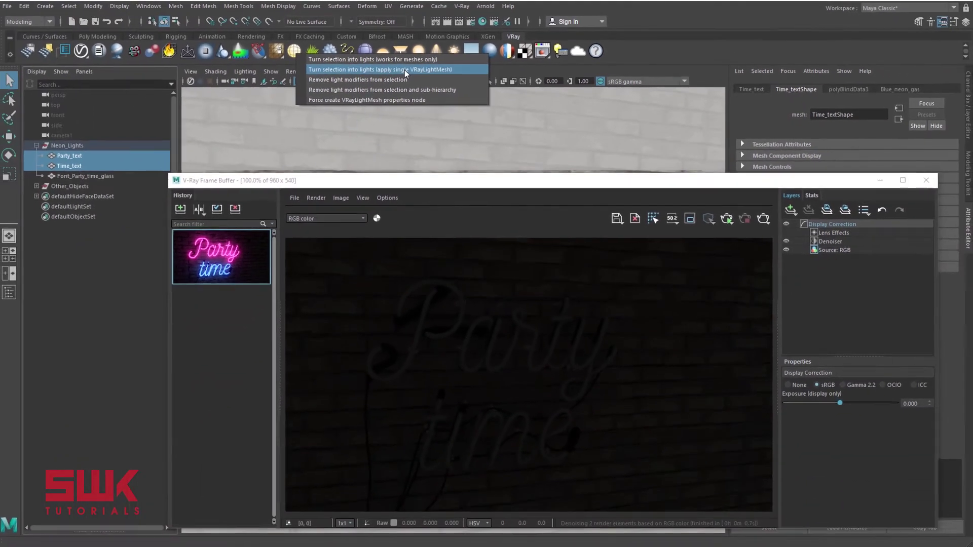
click(303, 104)
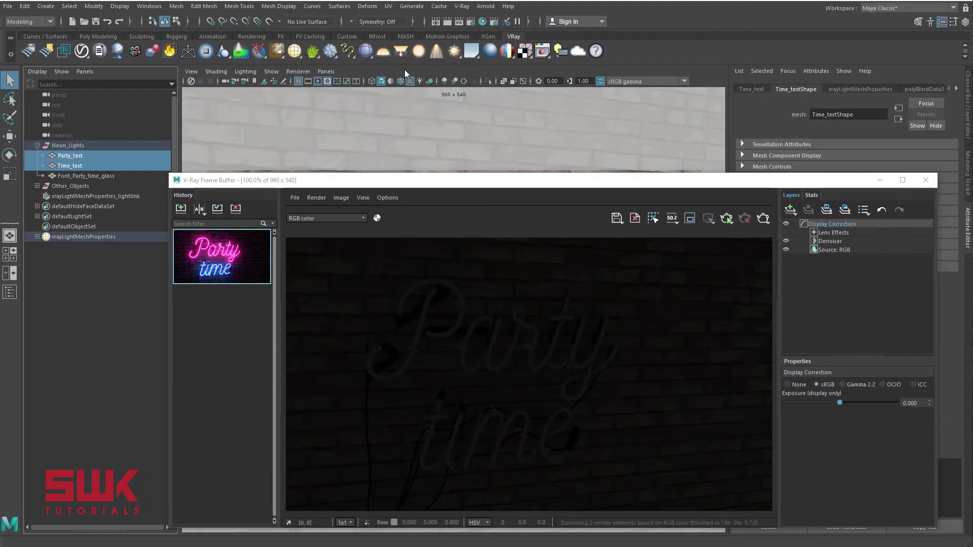
click(84, 269)
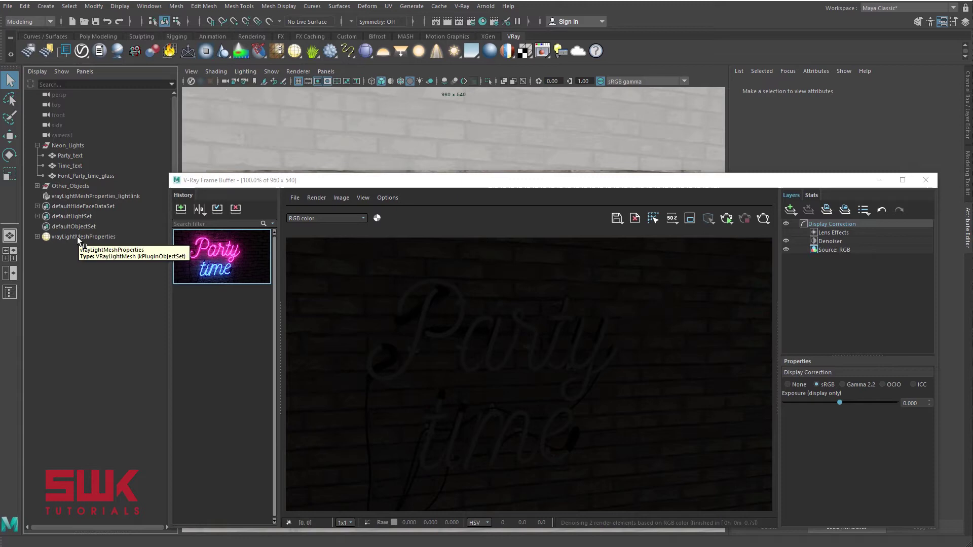
Step: Set the shared vrayLightMeshProperties light colour to yellow and render the scene
click(77, 236)
drag(478, 184, 292, 182)
click(831, 176)
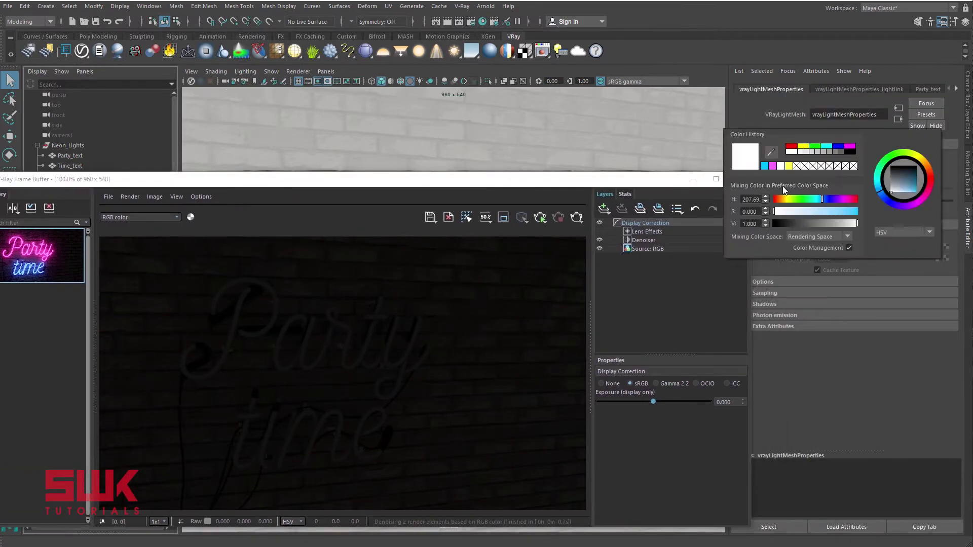
click(791, 171)
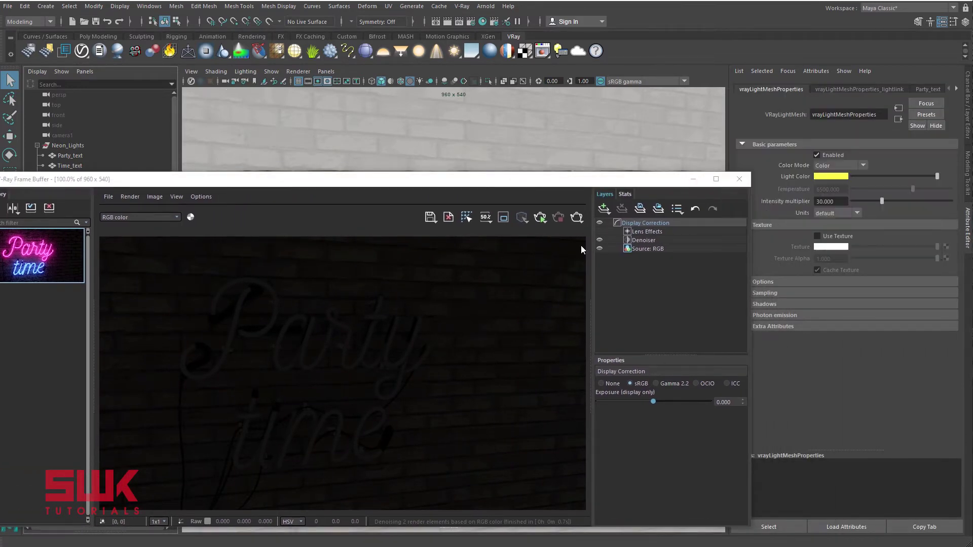
click(576, 219)
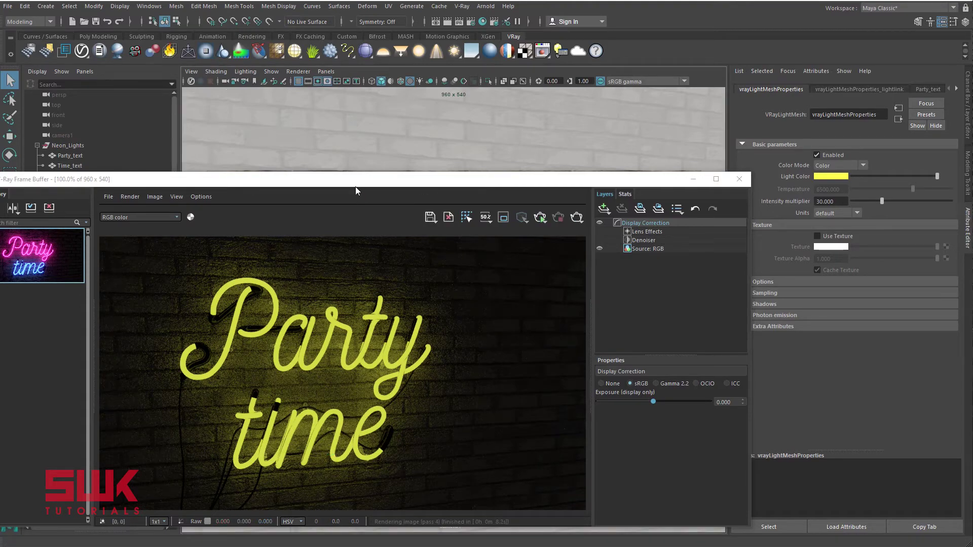
drag(355, 182, 569, 178)
Step: Select Party_text and Time_text and remove their light modifiers
click(69, 155)
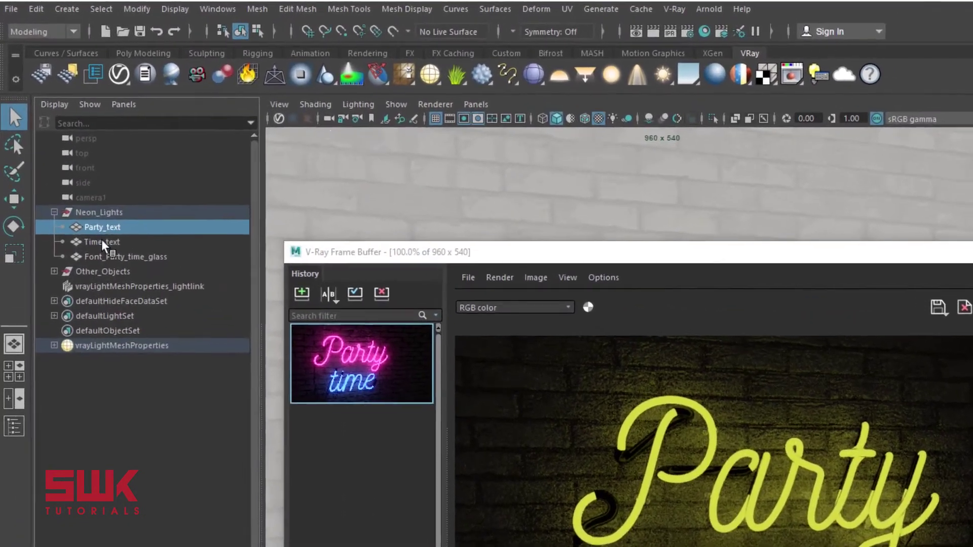
shift+click(70, 165)
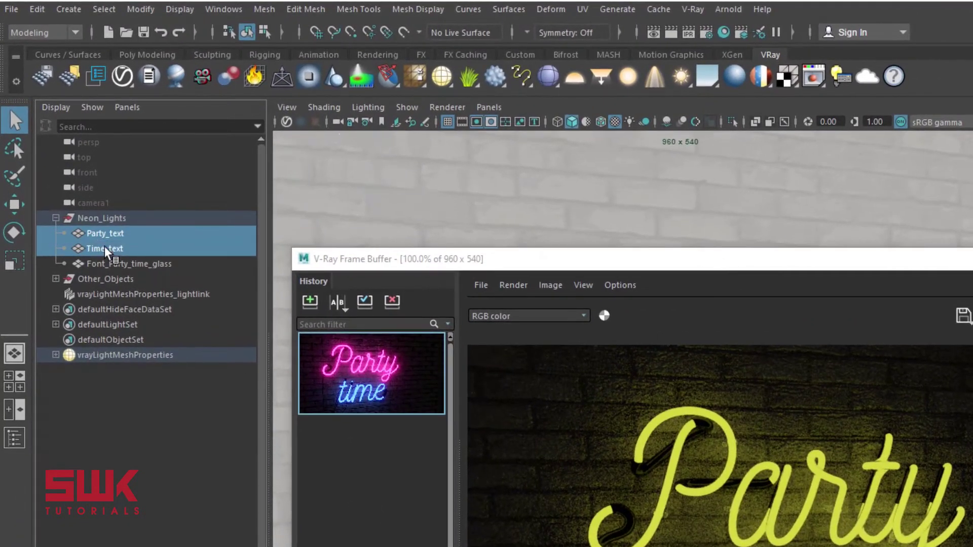
right_click(443, 81)
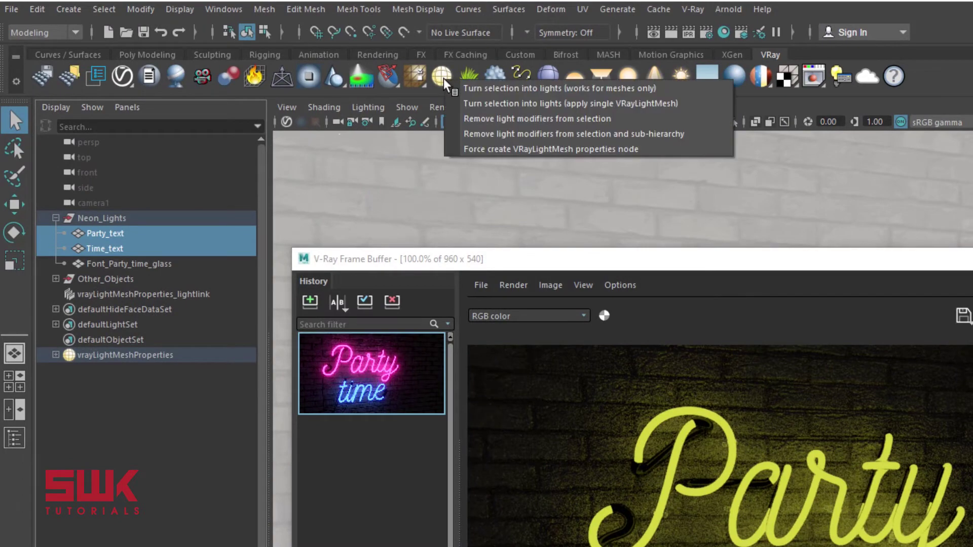
click(471, 118)
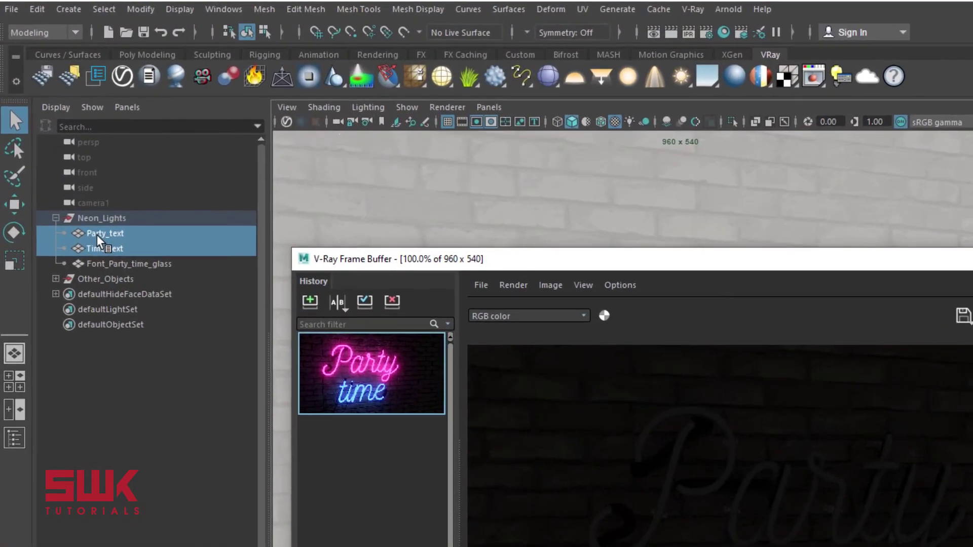
Step: Turn Party_text and Time_text into separate mesh lights with 'Turn selection into lights', then deselect
ctrl+click(66, 165)
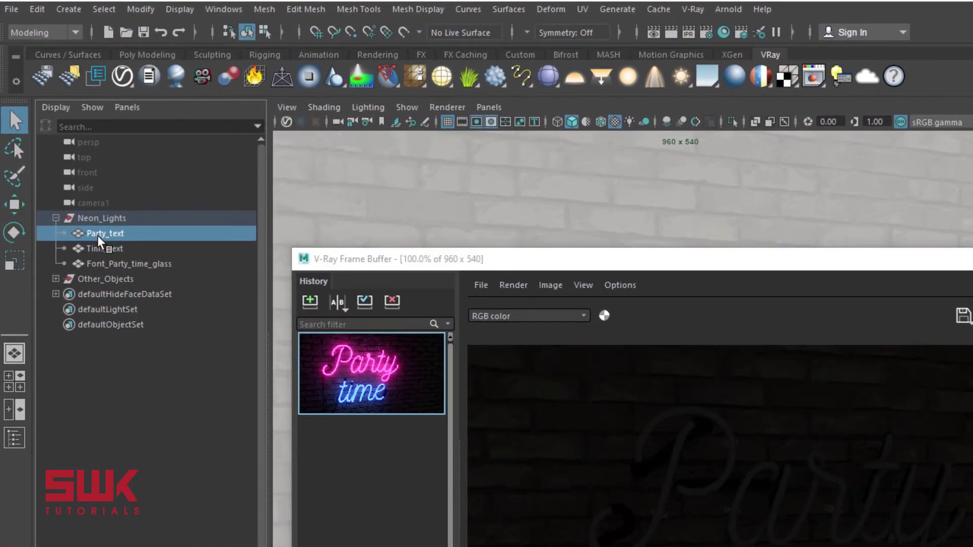
right_click(444, 82)
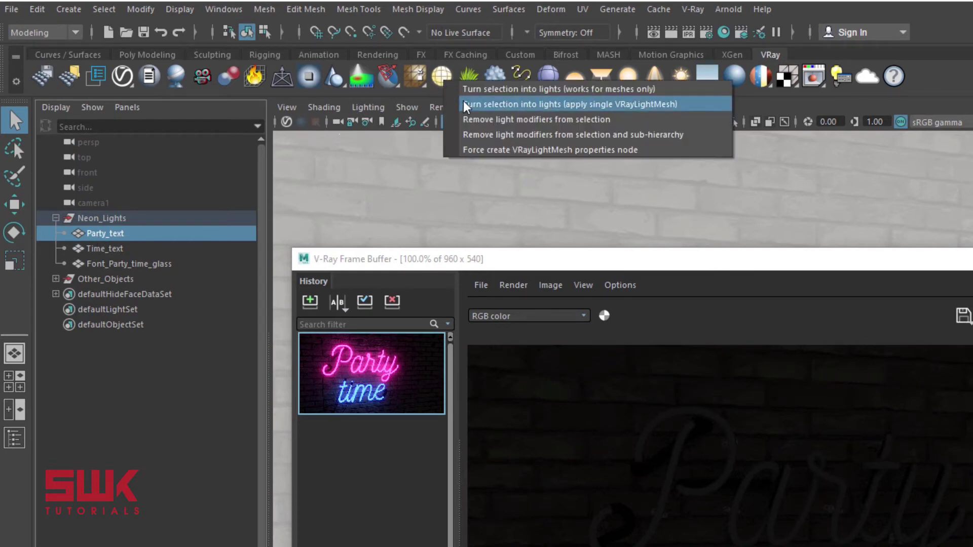
click(465, 104)
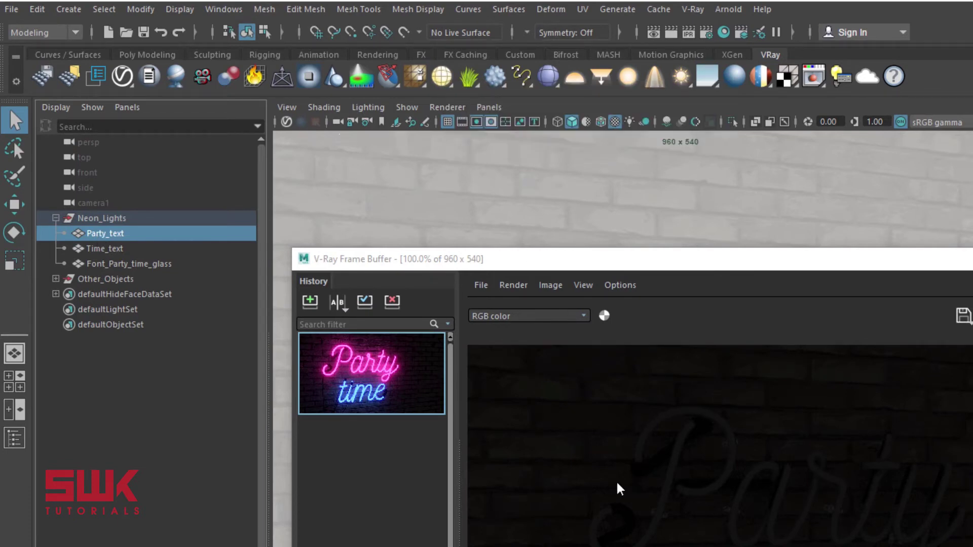
click(120, 248)
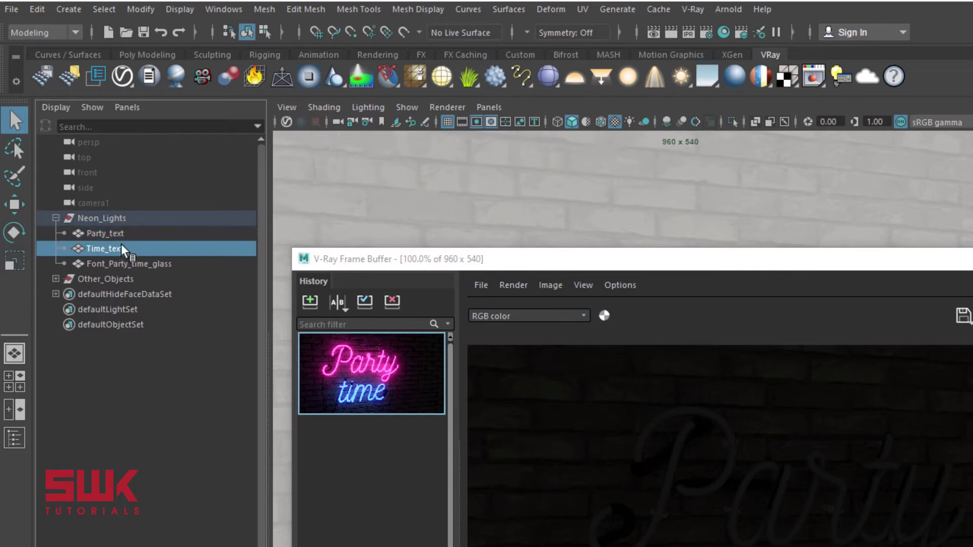
right_click(444, 82)
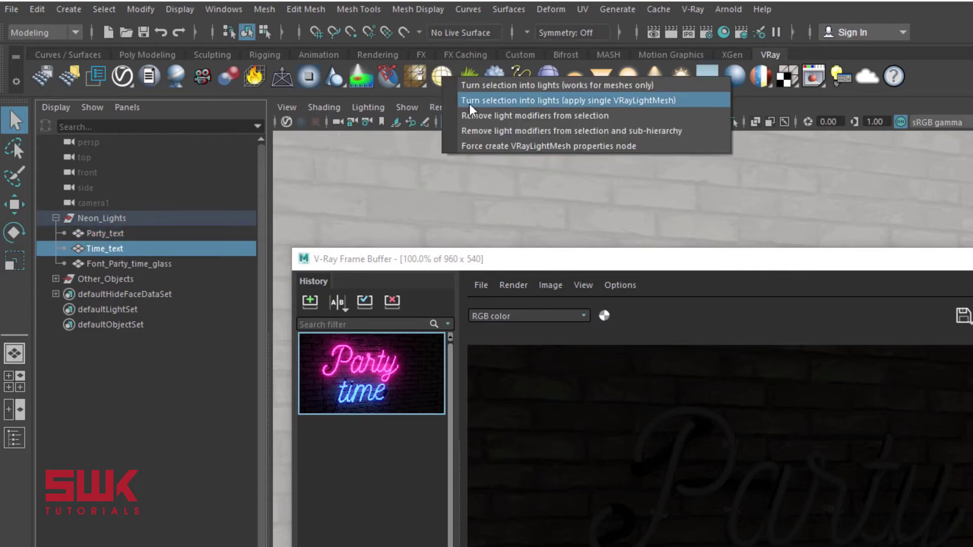
click(470, 104)
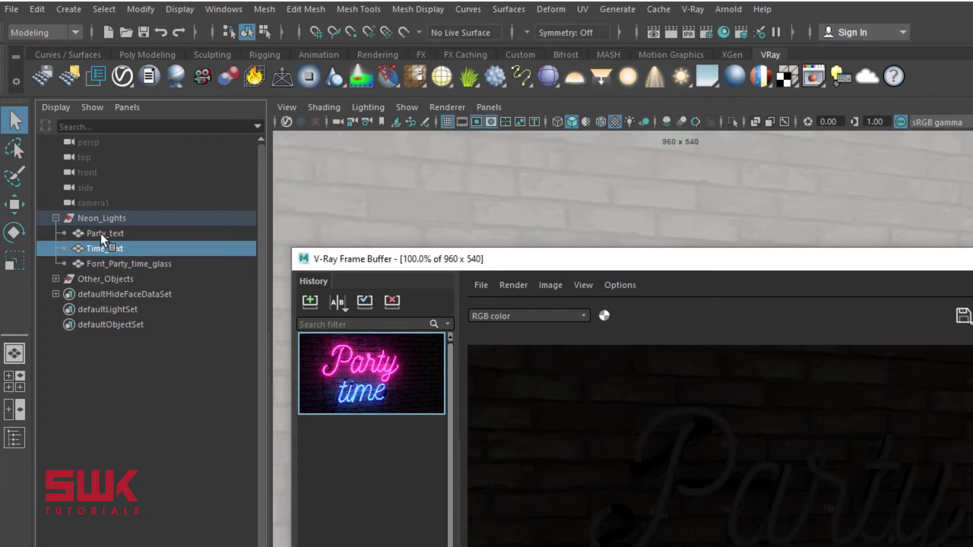
ctrl+click(101, 234)
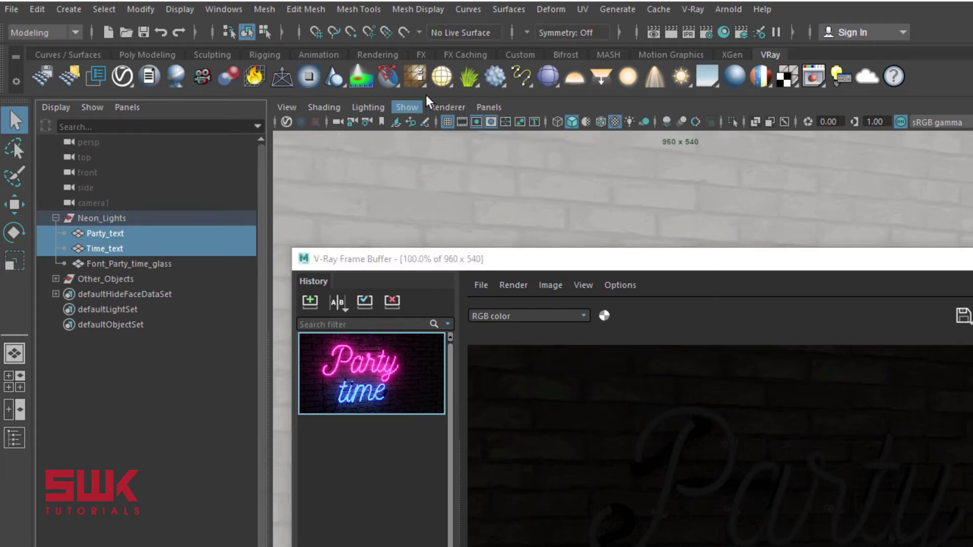
right_click(441, 78)
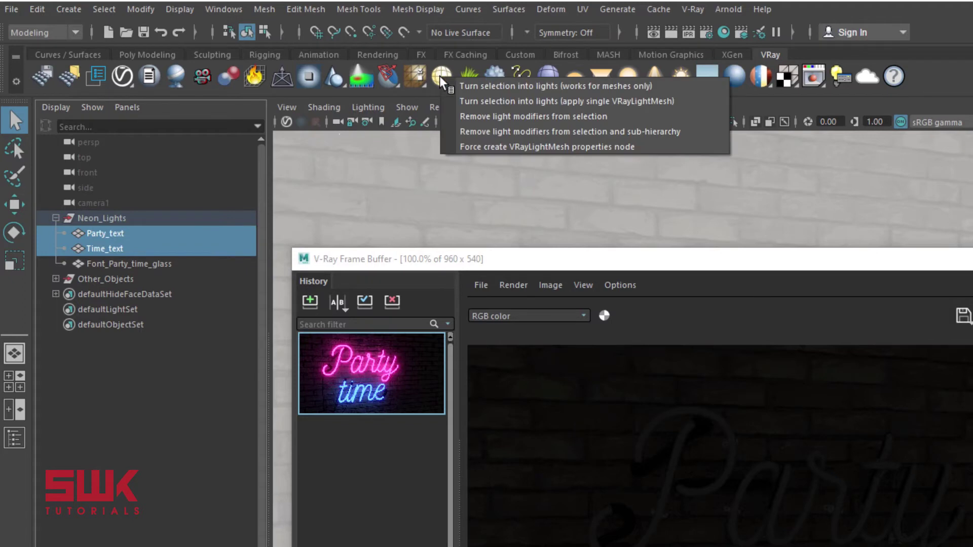
click(650, 88)
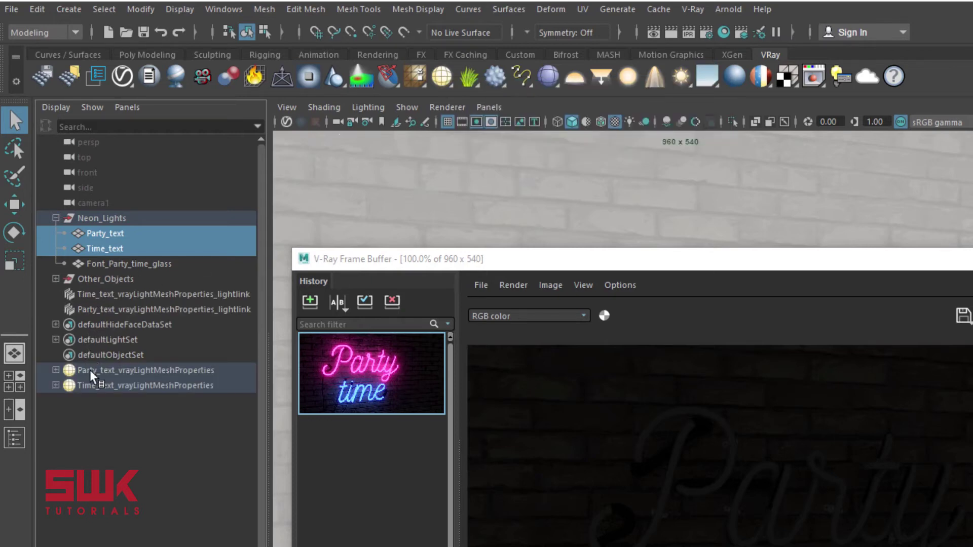
click(104, 405)
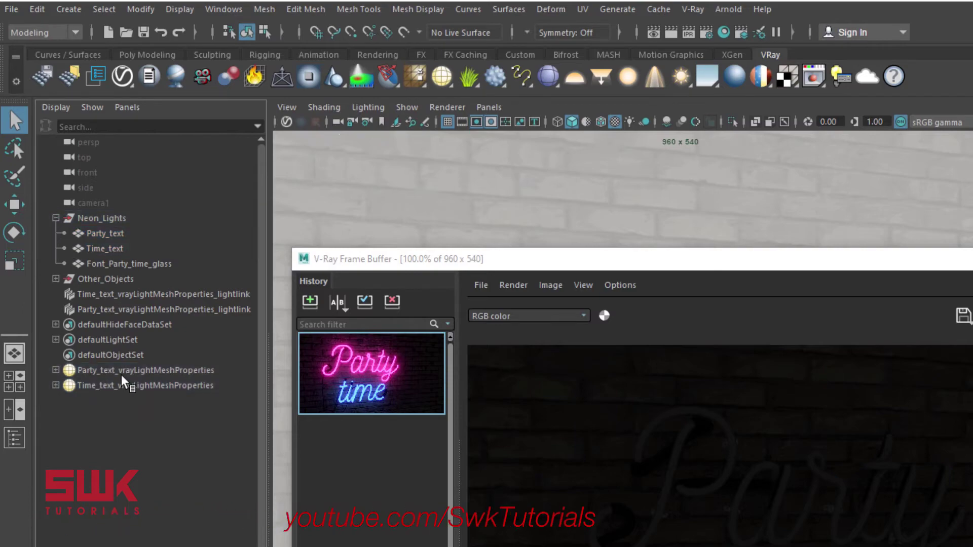
Step: Colour the Party_text mesh light magenta
click(121, 375)
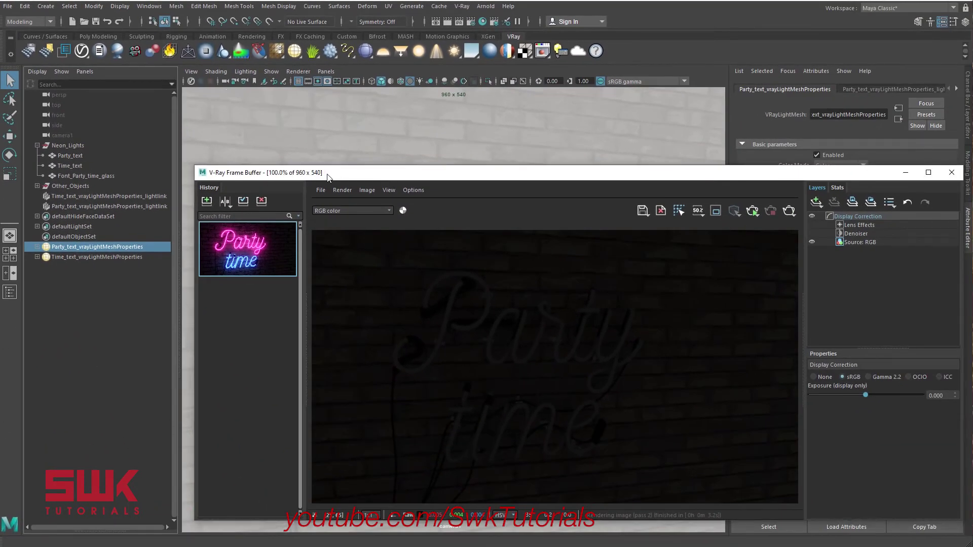
drag(409, 221, 177, 208)
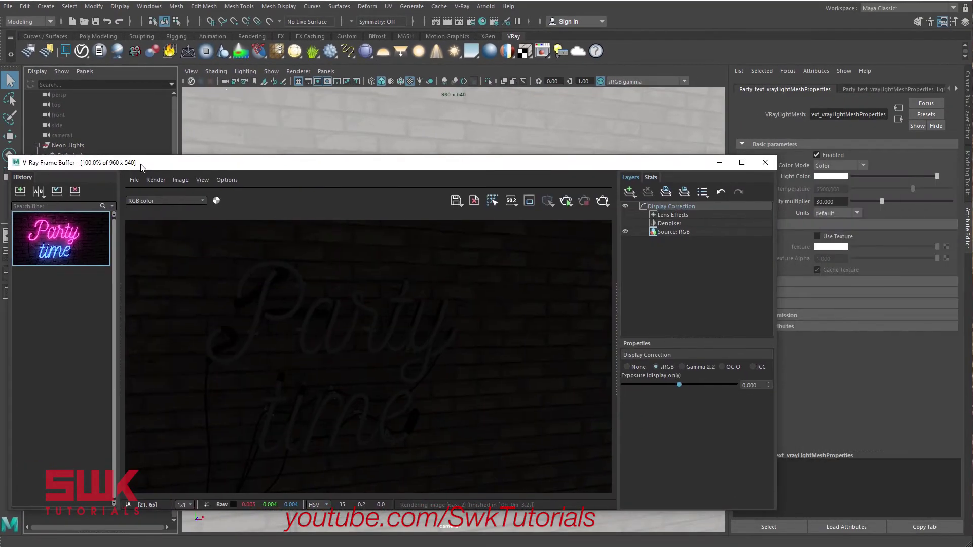
click(835, 177)
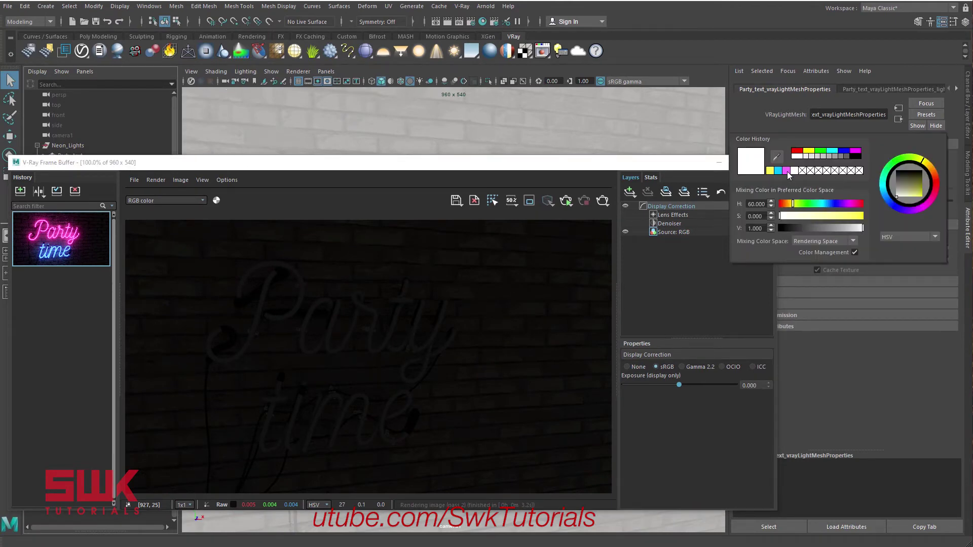
click(789, 171)
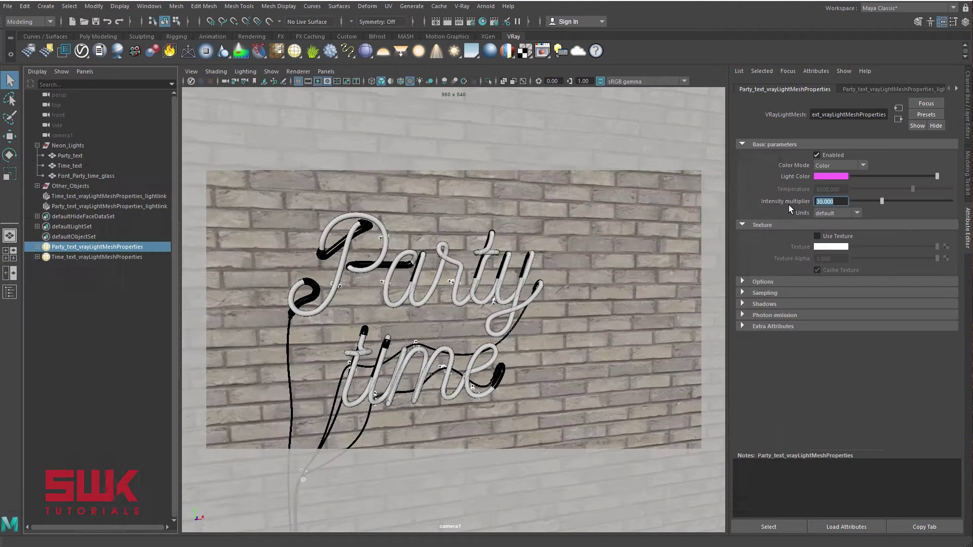
click(718, 162)
Step: Colour the Time_text mesh light cyan and render the frame
click(93, 257)
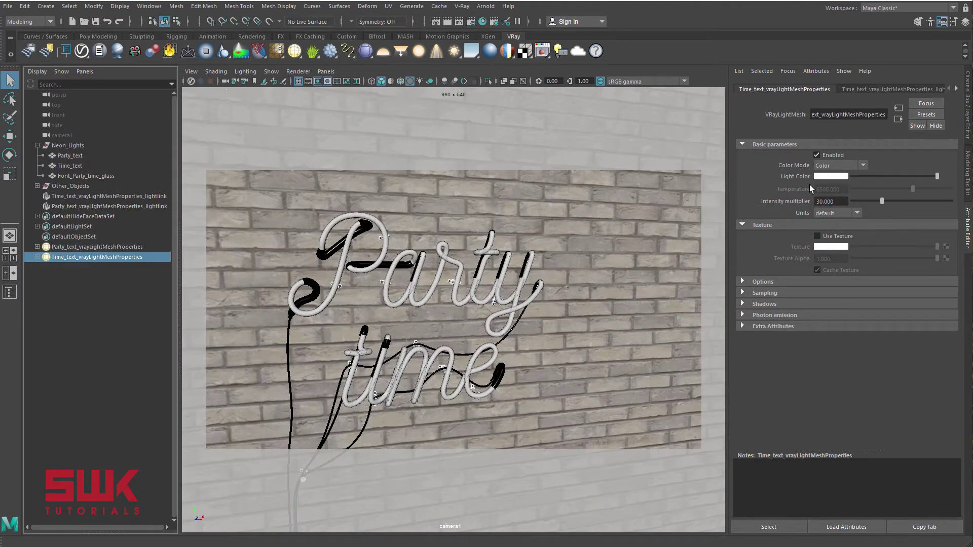
click(822, 175)
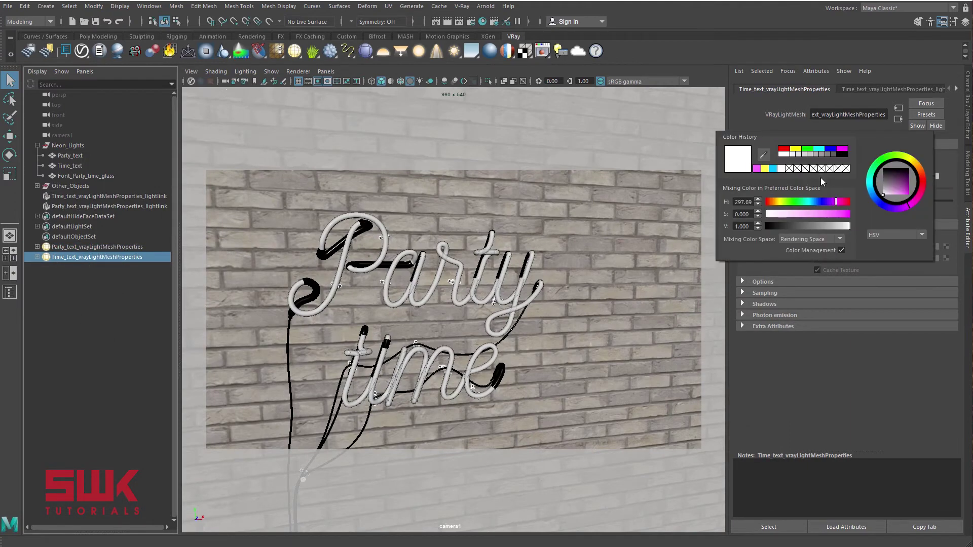
click(774, 169)
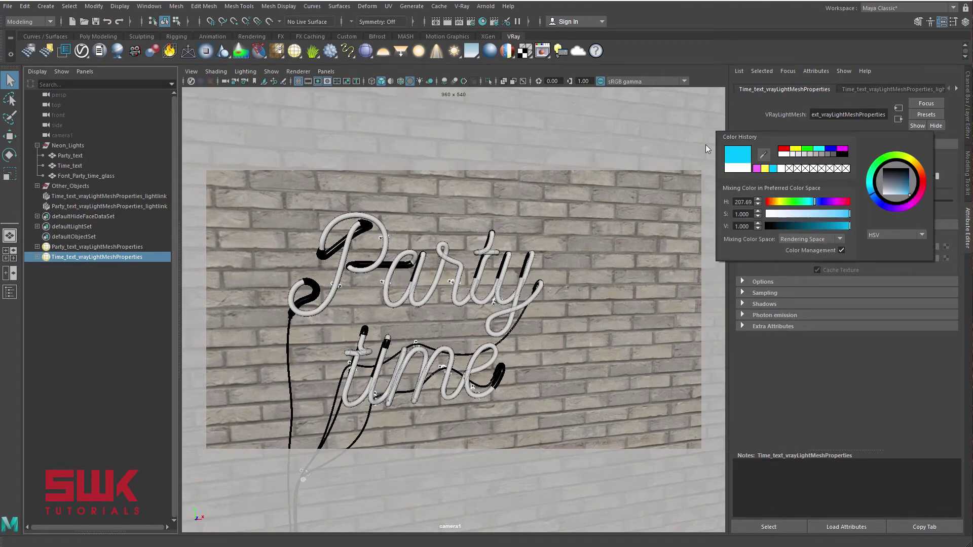
click(449, 22)
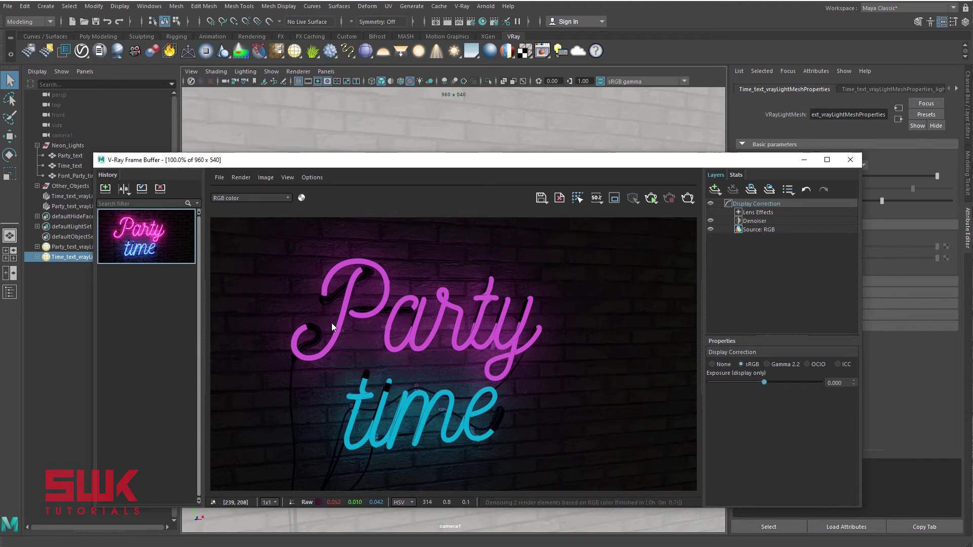
Step: Set the Party_text light's intensity multiplier to 150
click(73, 246)
drag(411, 162, 343, 381)
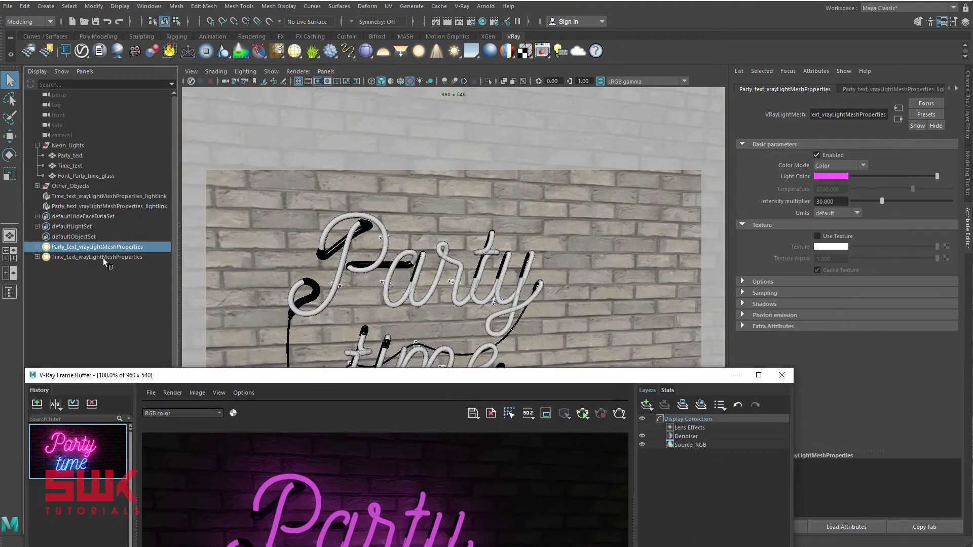
click(844, 201)
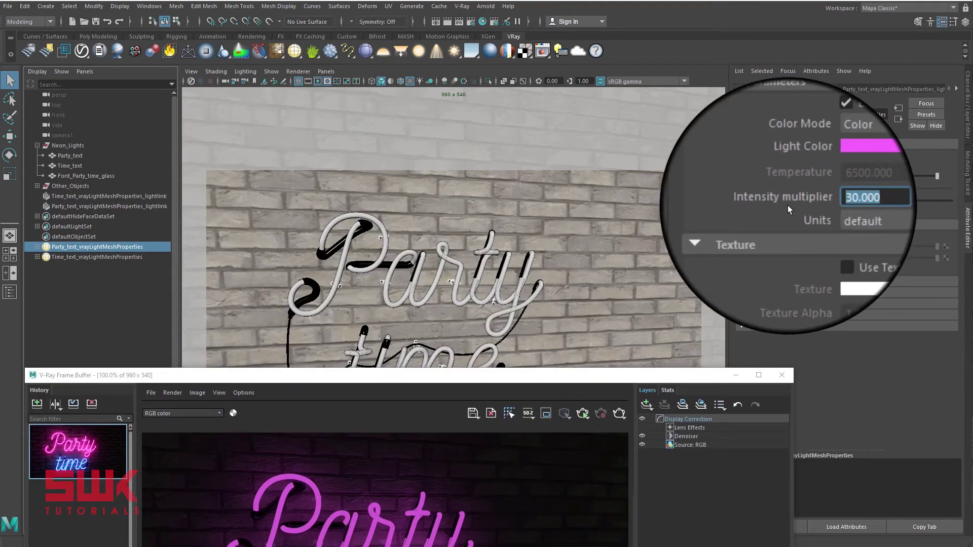
text(150)
key(Return)
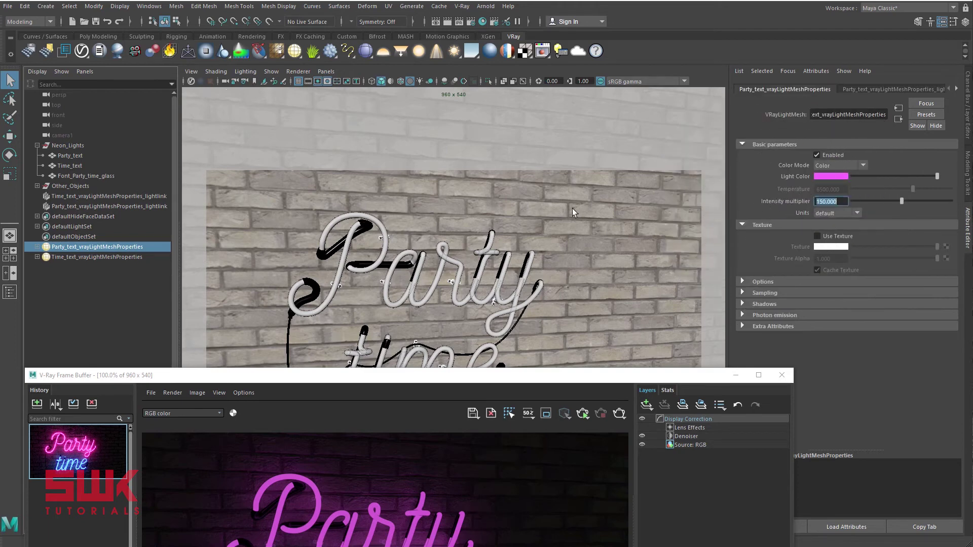
Step: Set the Time_text light's intensity multiplier to 150 as well
click(100, 257)
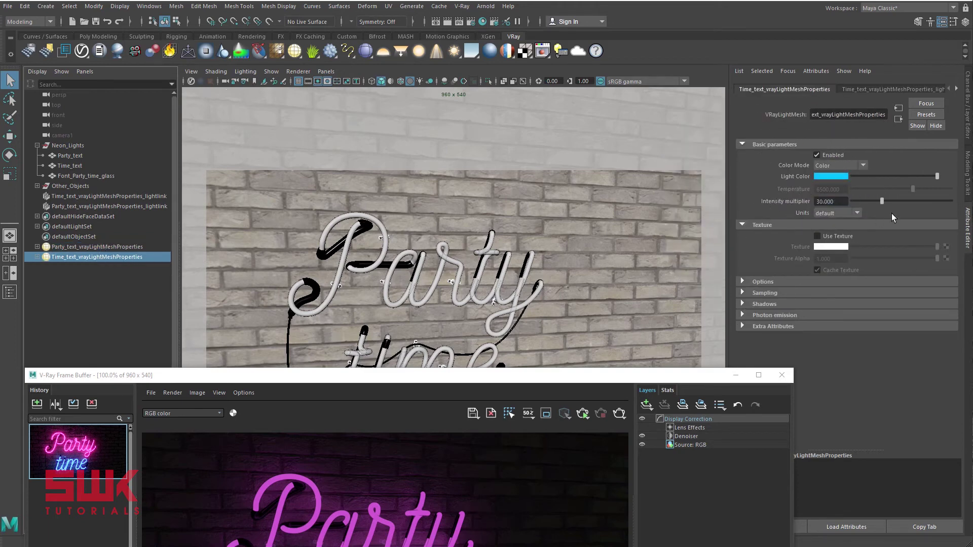
click(839, 202)
text(150)
key(Return)
drag(578, 377, 691, 165)
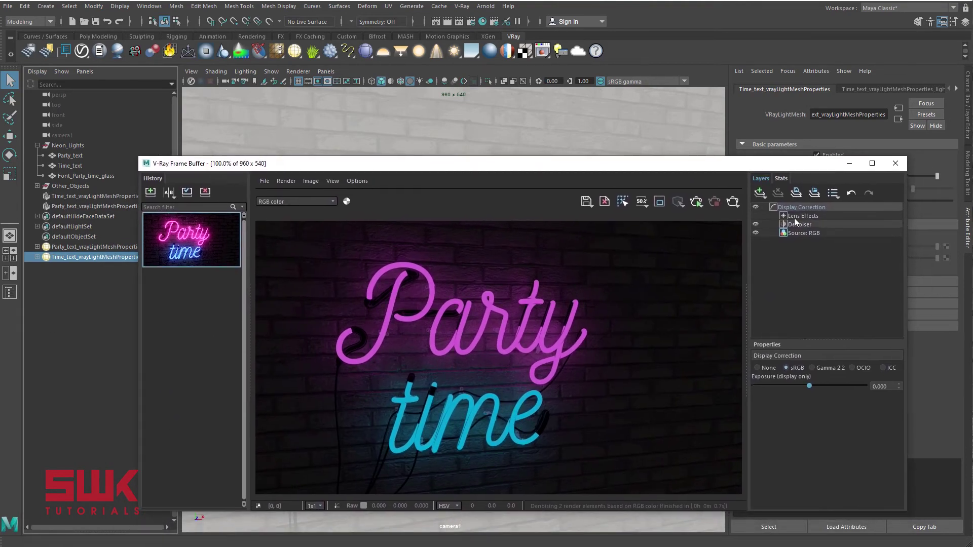
Step: Re-render the brighter neon and enable bloom/glare with size 20 and intensity 8.5
click(740, 200)
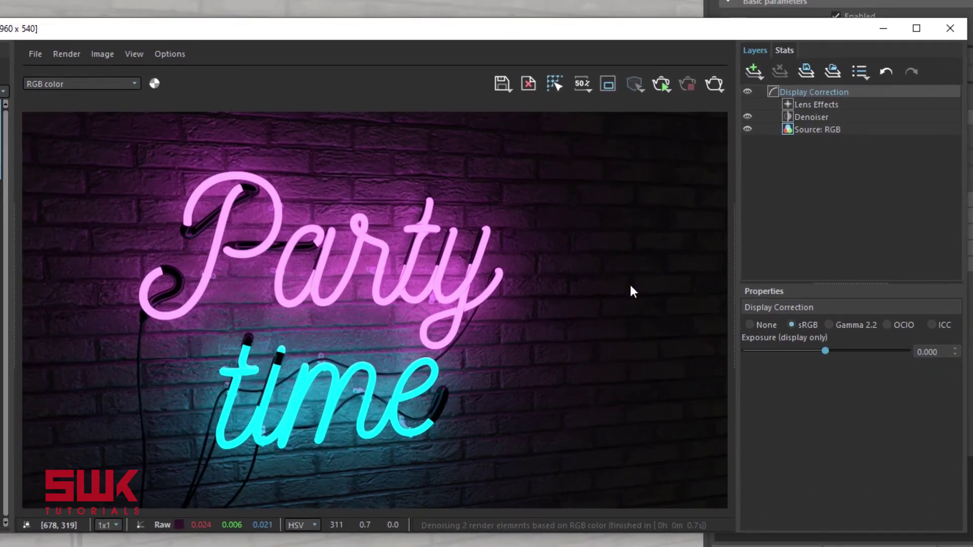
click(814, 106)
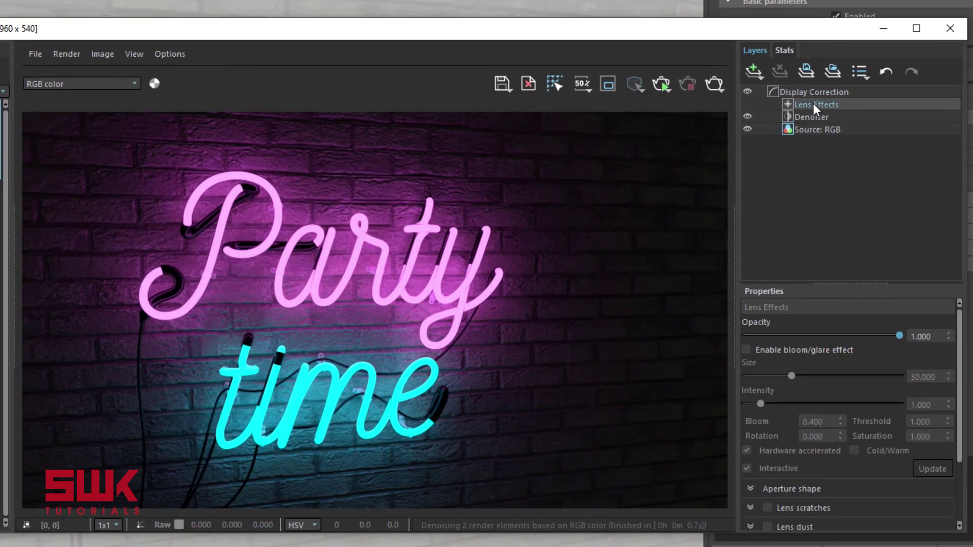
click(746, 350)
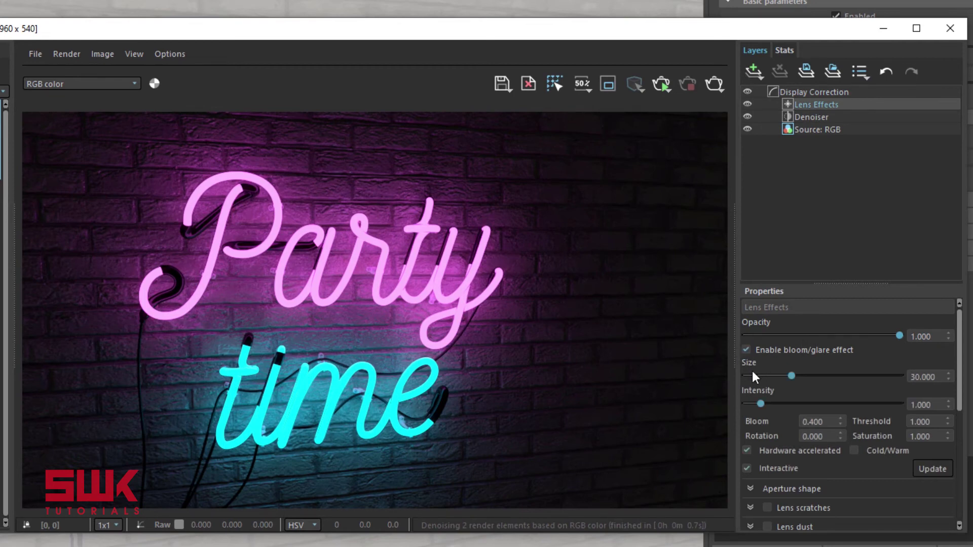
click(937, 379)
text(20)
key(Return)
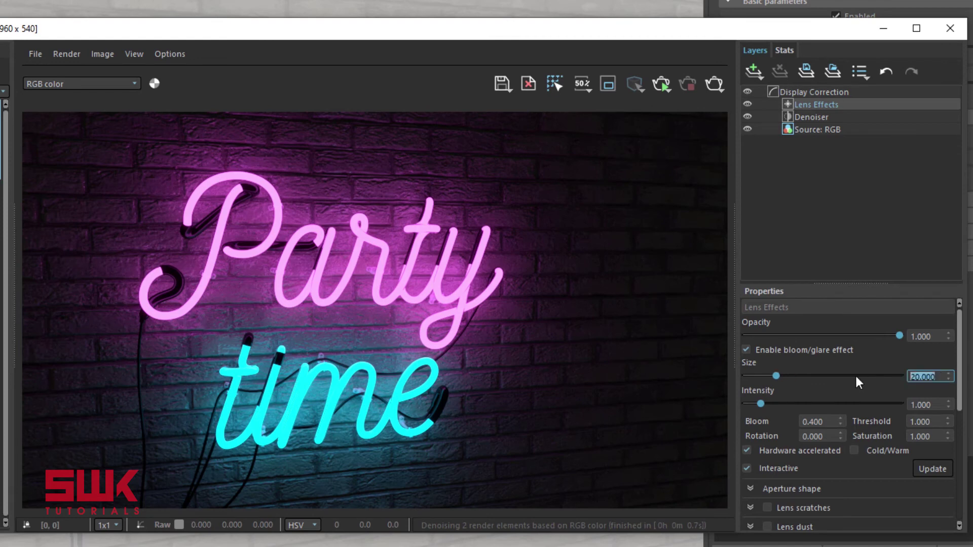
click(944, 401)
double_click(919, 400)
text(8.5)
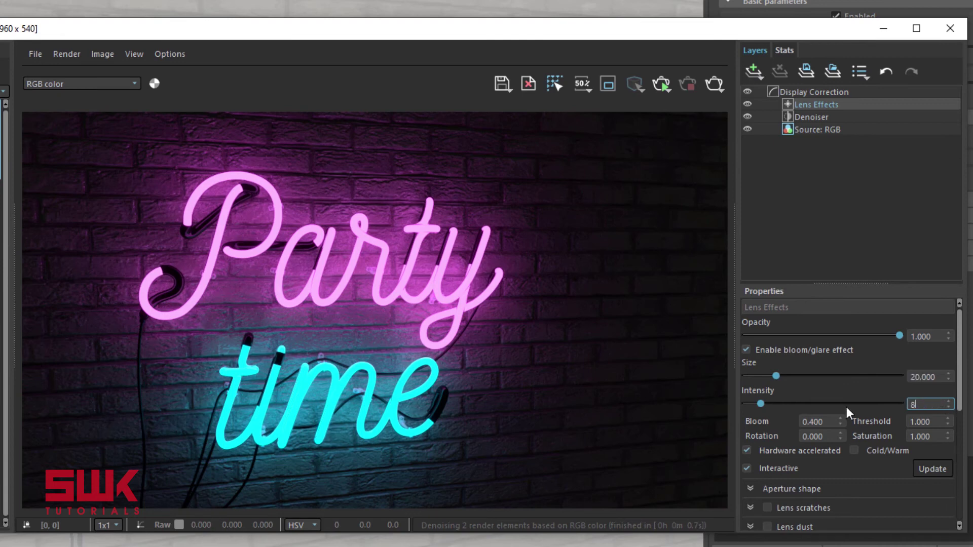
key(Return)
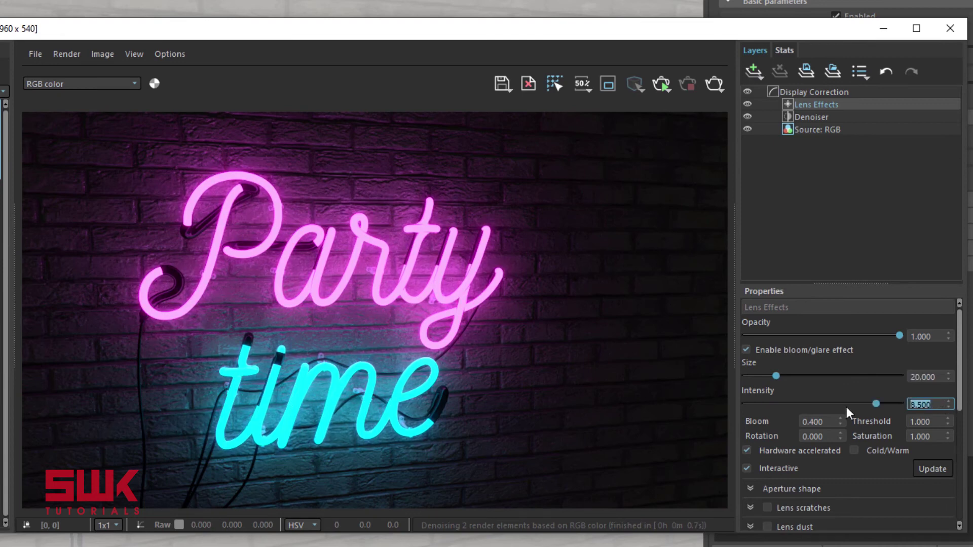
Step: Enable Lens dust in the Lens Effects settings and reposition the frame buffer window
click(766, 526)
drag(542, 29, 710, 35)
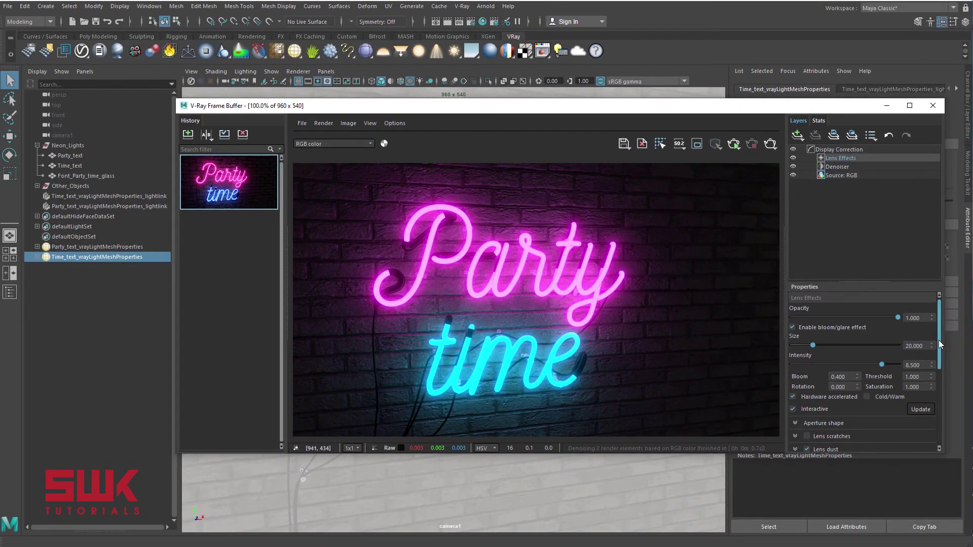
drag(939, 340, 939, 356)
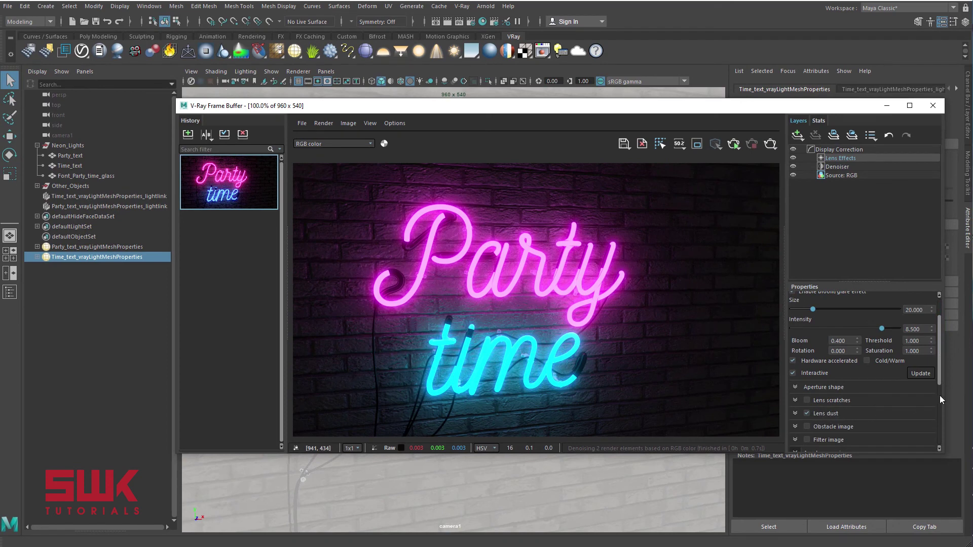
drag(939, 348, 924, 314)
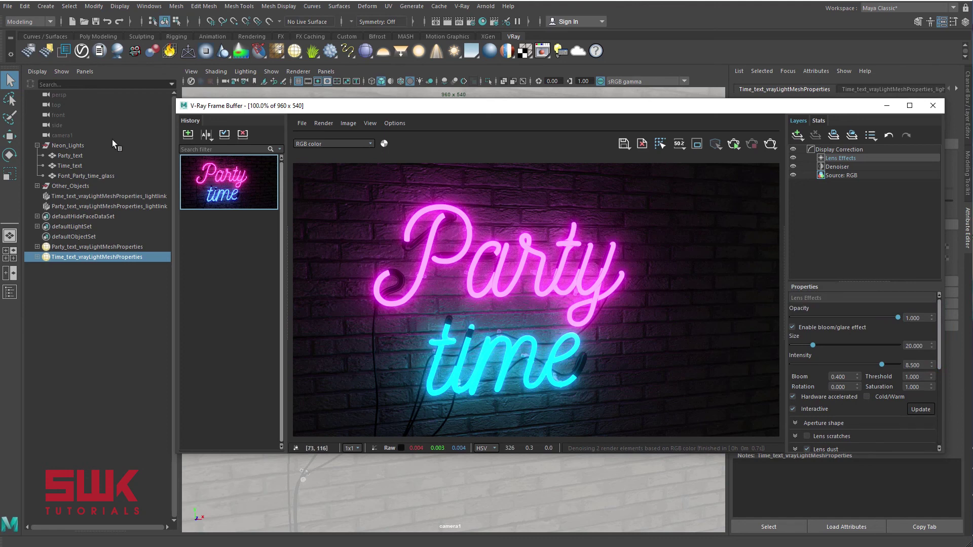
click(74, 155)
shift+click(76, 166)
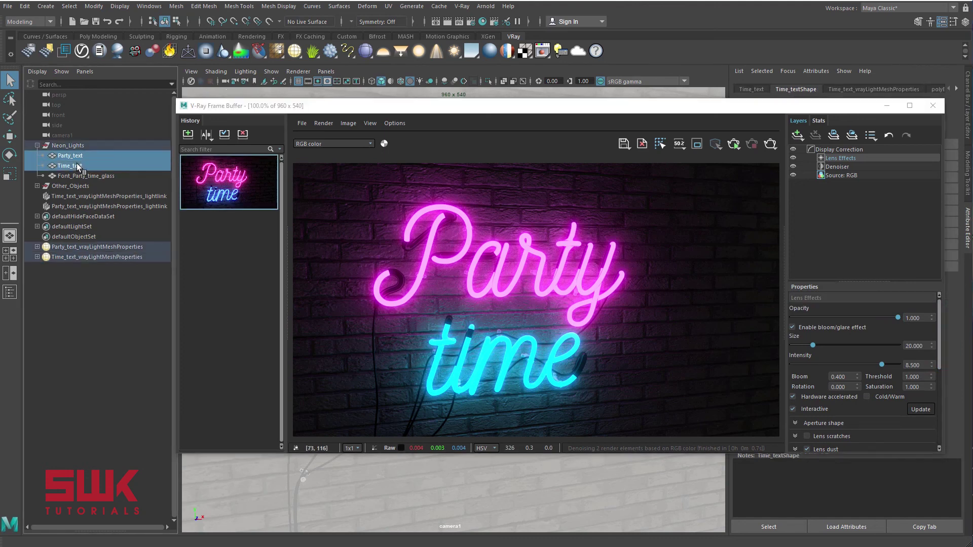
right_click(298, 49)
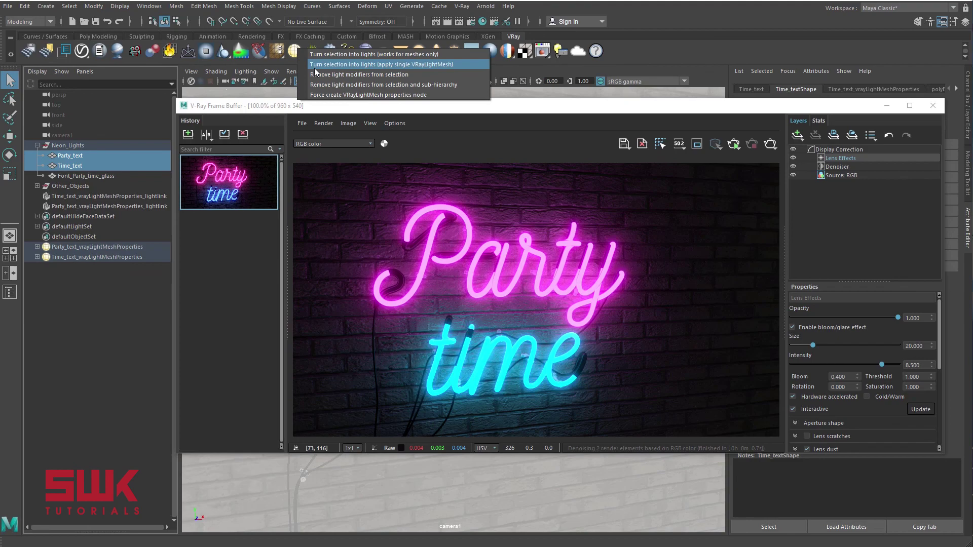
click(506, 156)
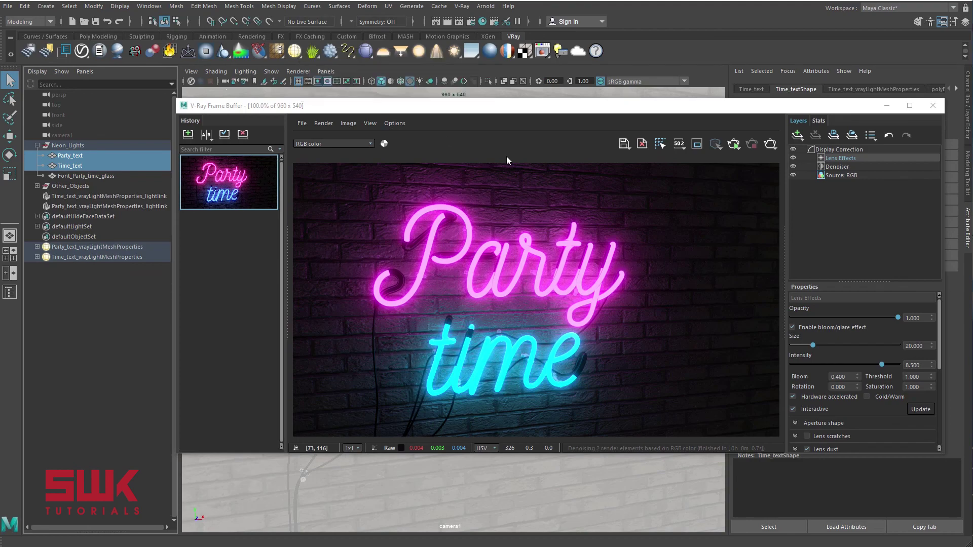